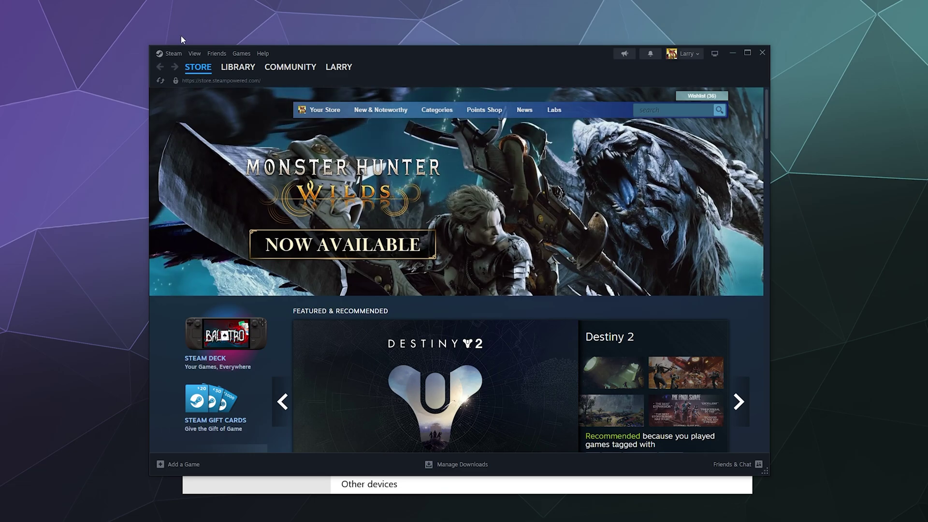
Open Steam's Controller settings, then bring the Windows Bluetooth & other devices page forward.
left_click(172, 53)
left_click(173, 146)
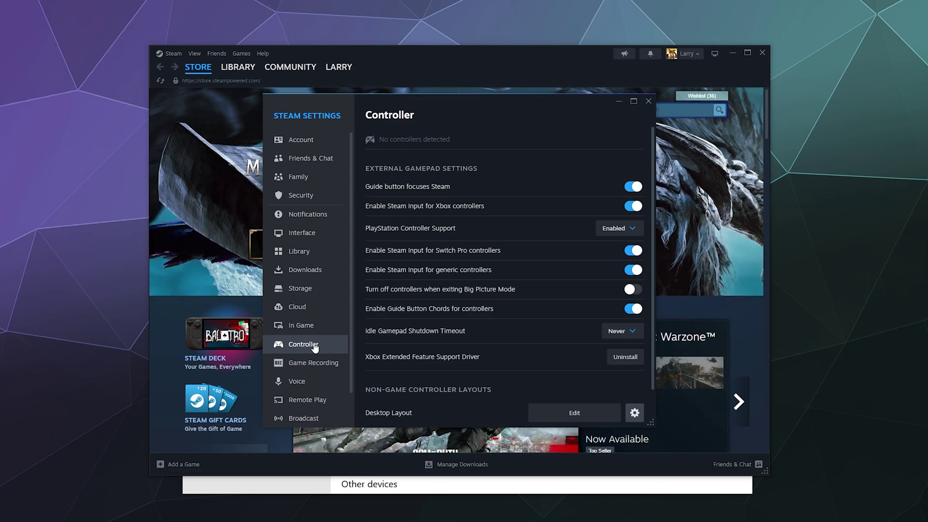
left_click(280, 489)
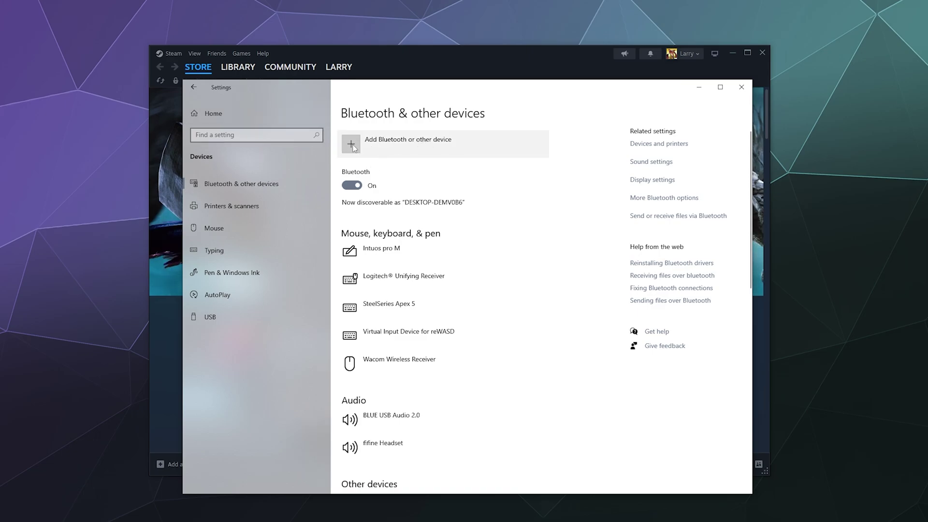
Add the PS4 Wireless Controller as a new Bluetooth device and finish pairing.
left_click(366, 146)
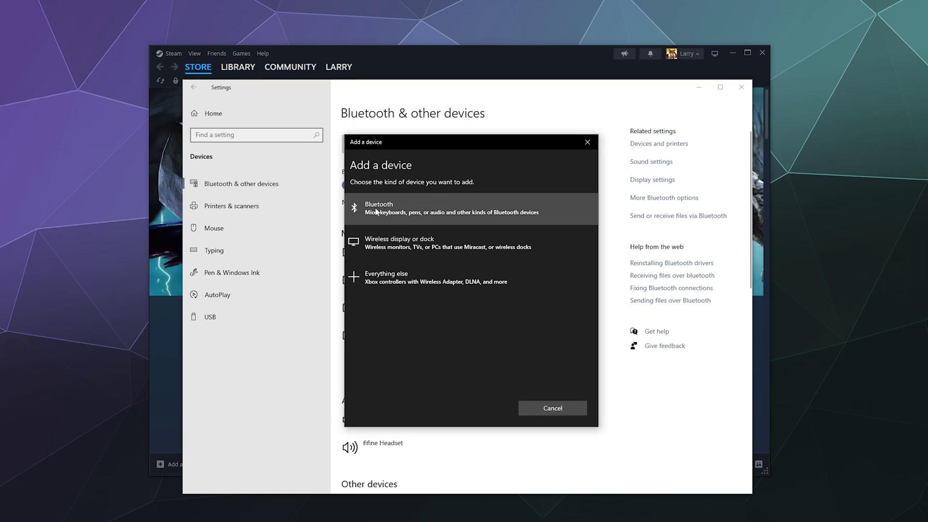
left_click(513, 206)
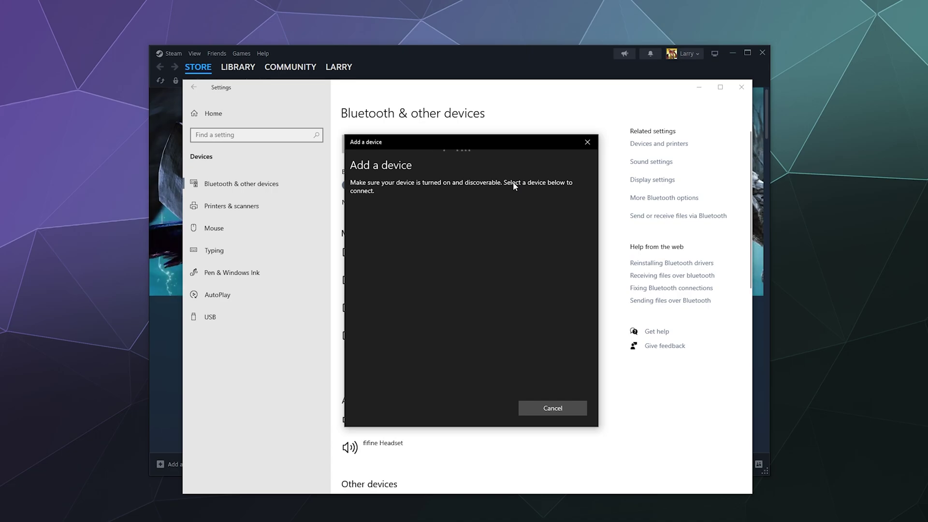
left_click(453, 221)
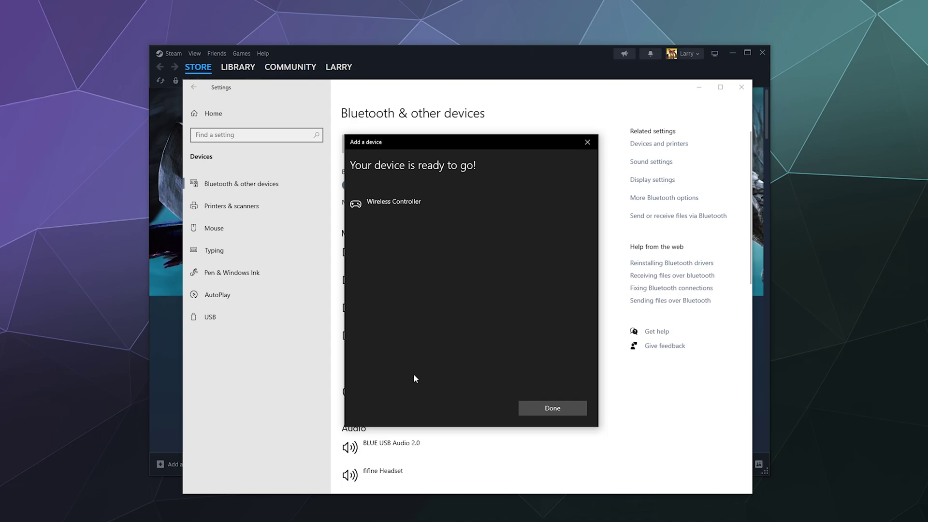
left_click(538, 406)
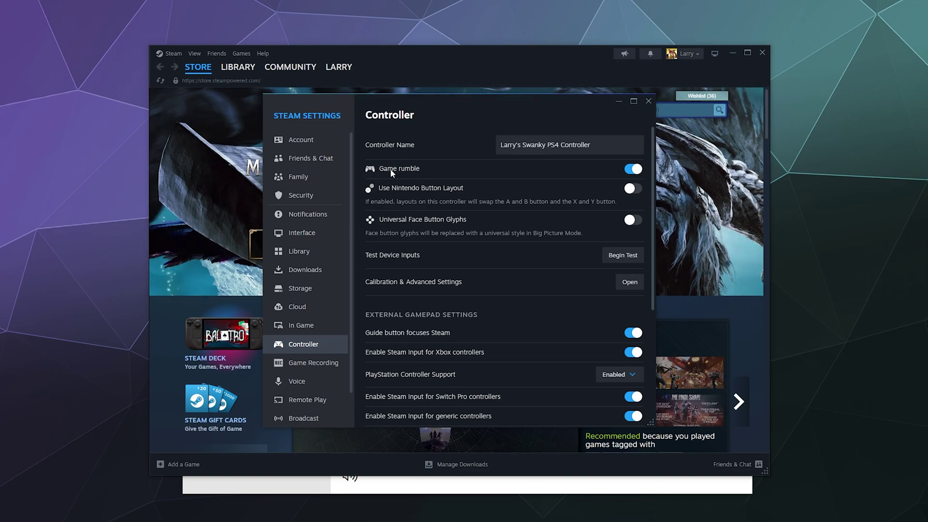
Scroll the Steam Controller settings page down and back up to review it.
scroll(513, 295, "down", 2)
scroll(513, 292, "up", 2)
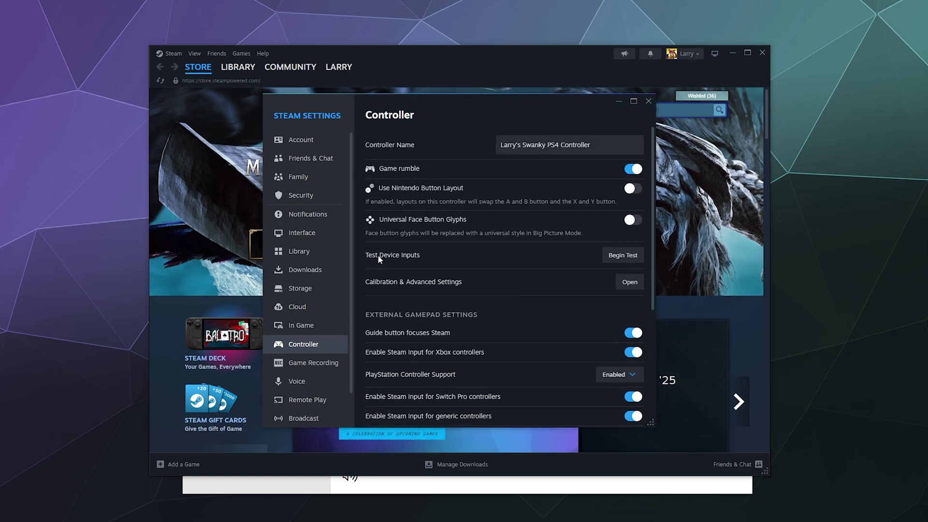
Run the PS4 controller's input test, then close the Controller Layout test window.
left_click(634, 257)
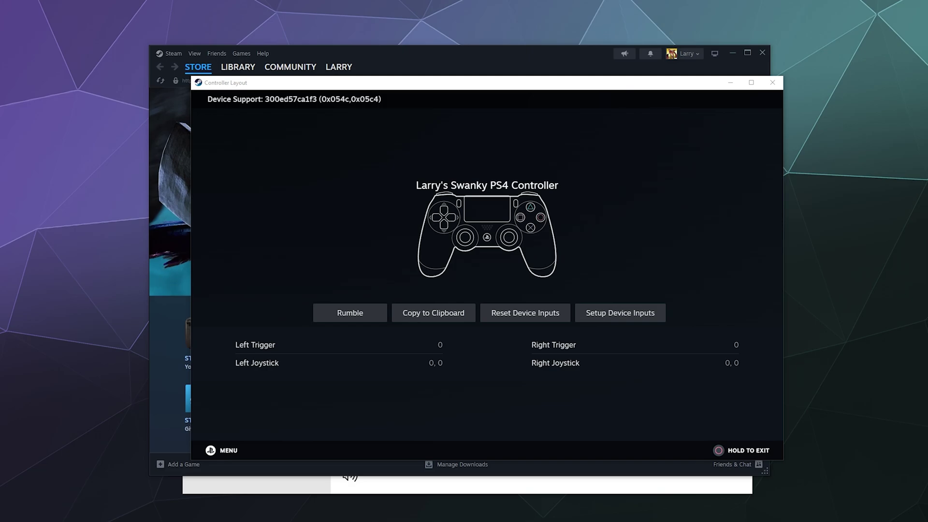
left_click(772, 83)
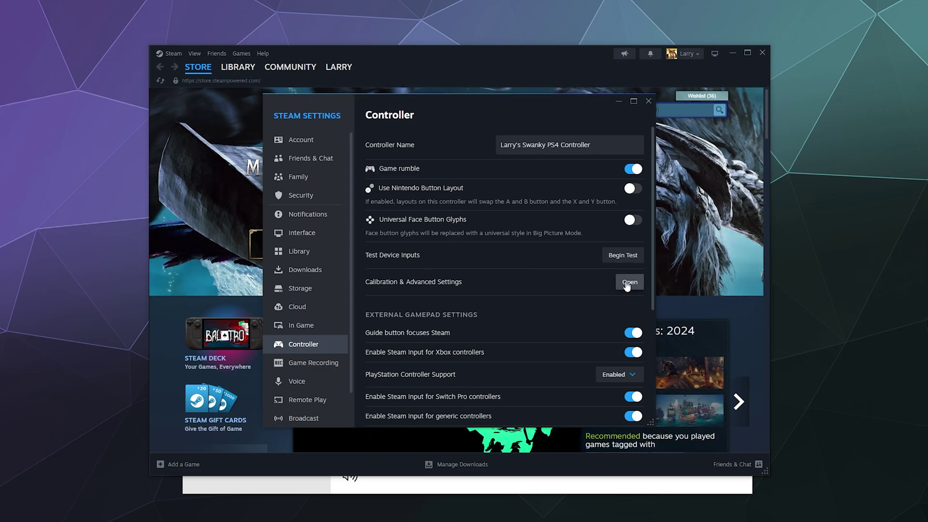
Scroll down the Controller page to the PlayStation Controller Support setting.
scroll(556, 292, "down", 2)
scroll(510, 256, "down", 1)
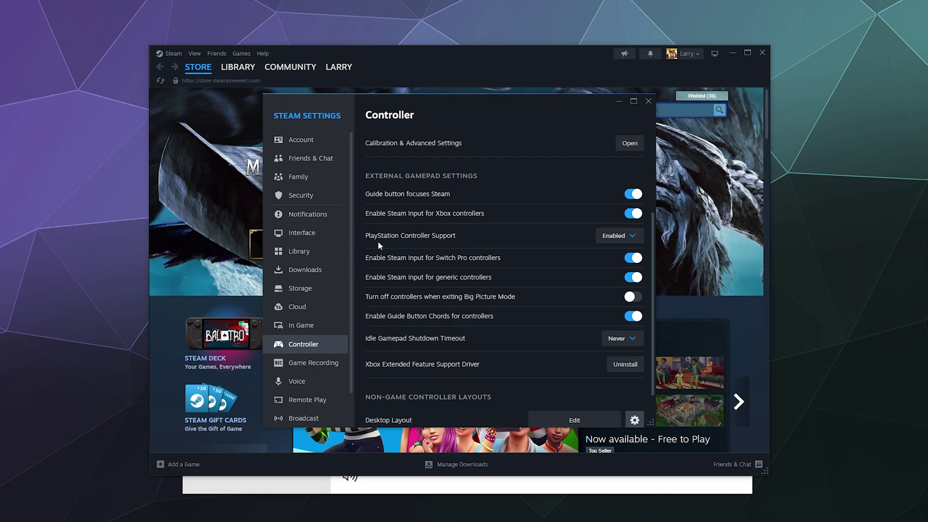
Change PlayStation Controller Support from Enabled to Not Enabled.
left_click(616, 236)
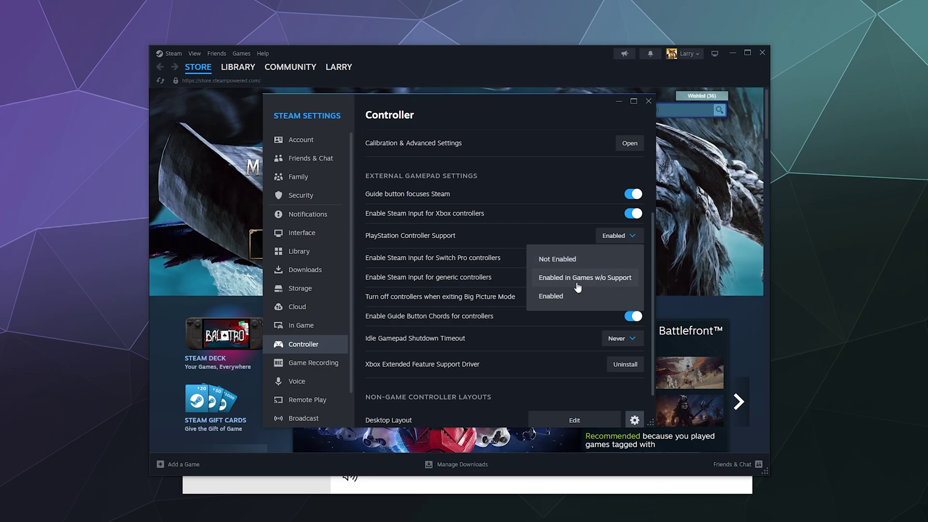
left_click(539, 235)
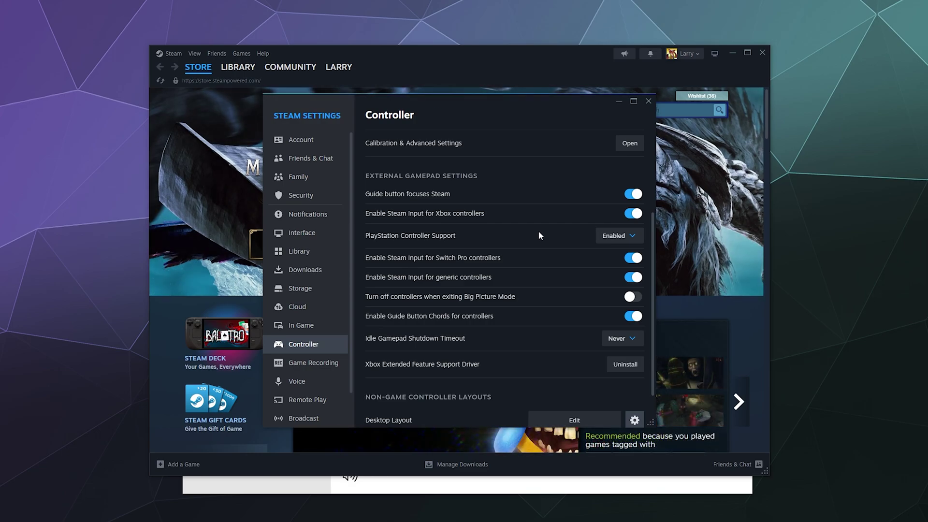
left_click(616, 236)
left_click(580, 255)
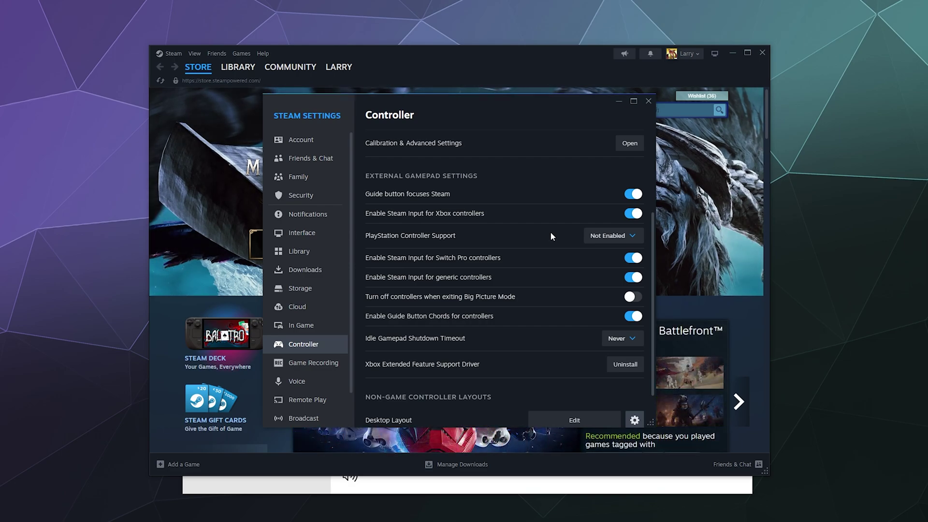
Switch PlayStation Controller Support to 'Enabled in Games w/o Support' and keep it.
left_click(608, 236)
left_click(570, 278)
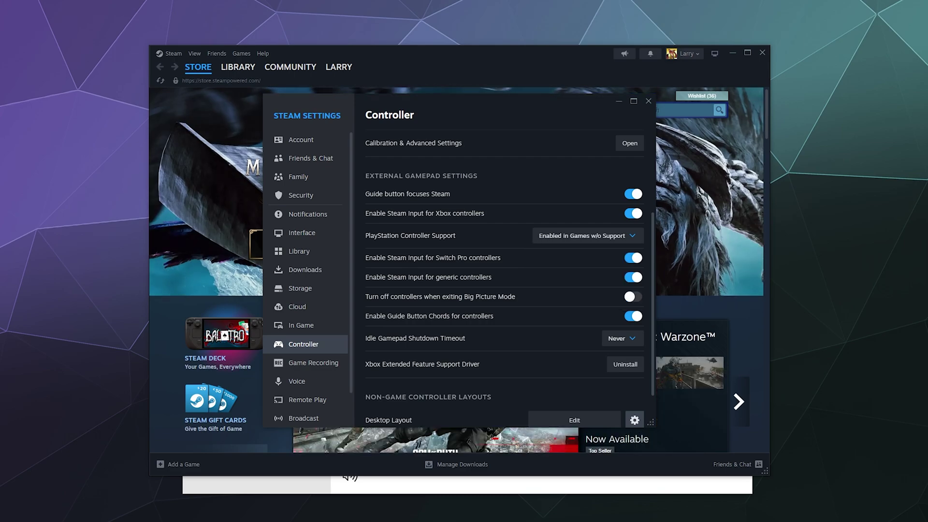
left_click(562, 235)
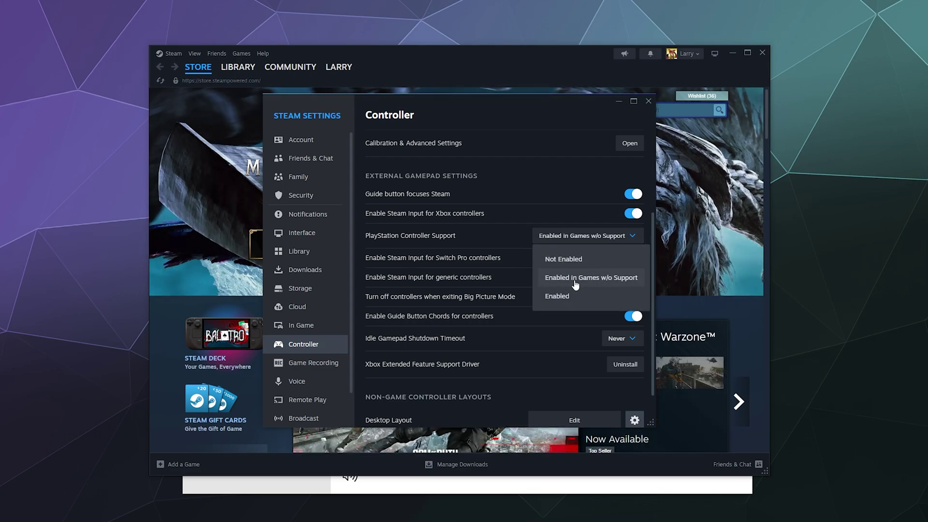
left_click(551, 278)
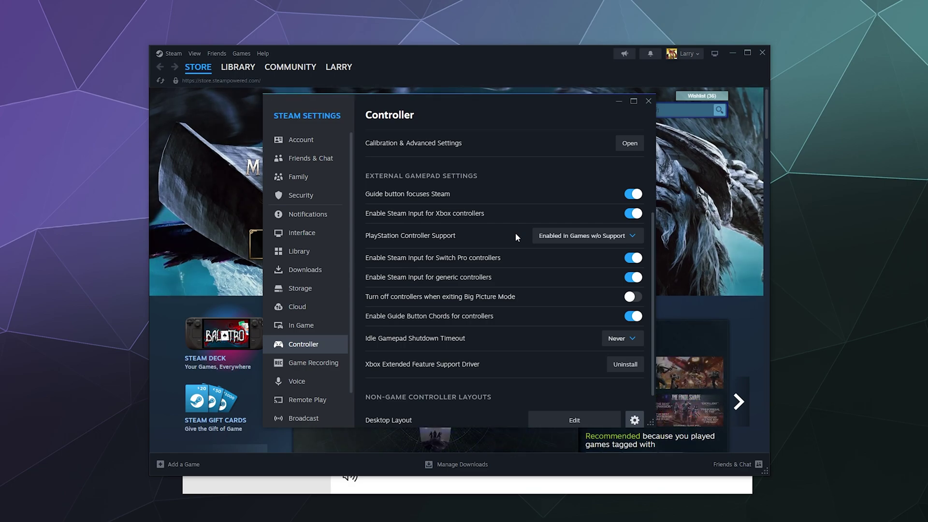
Set PlayStation Controller Support back to Enabled.
left_click(561, 235)
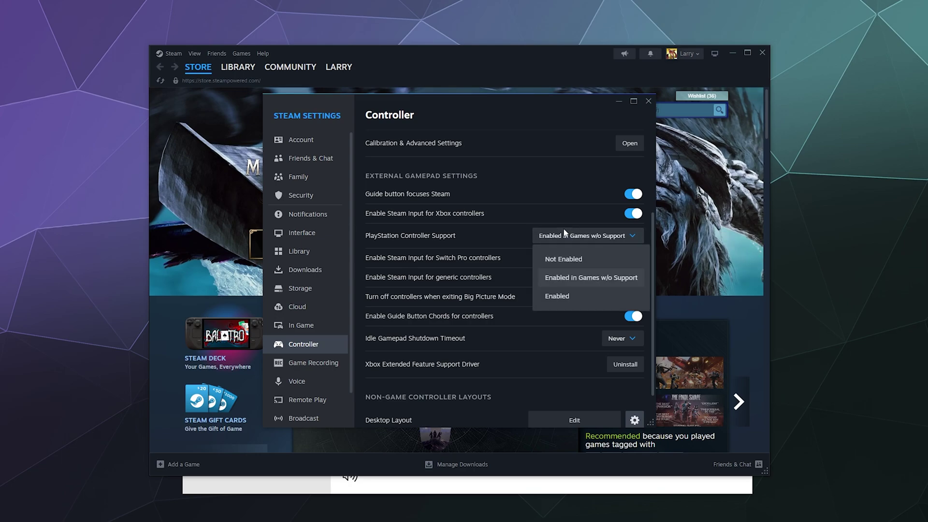
left_click(549, 292)
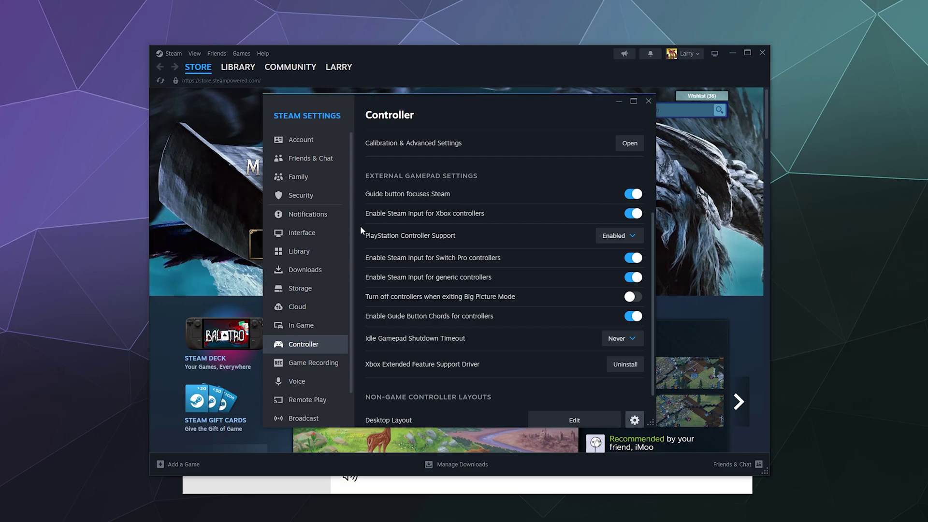
Scroll down to the Non-Game Controller Layouts section.
scroll(466, 268, "down", 1)
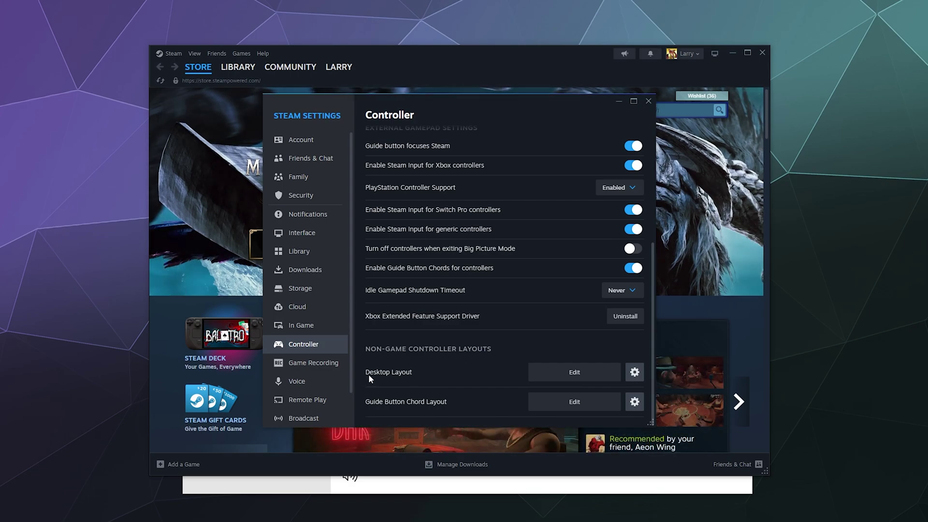
left_click(578, 371)
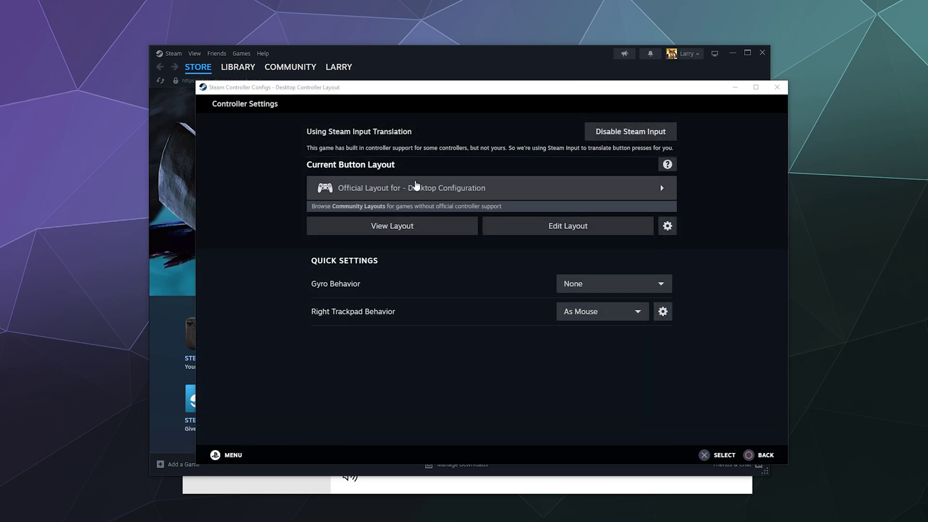
left_click(414, 184)
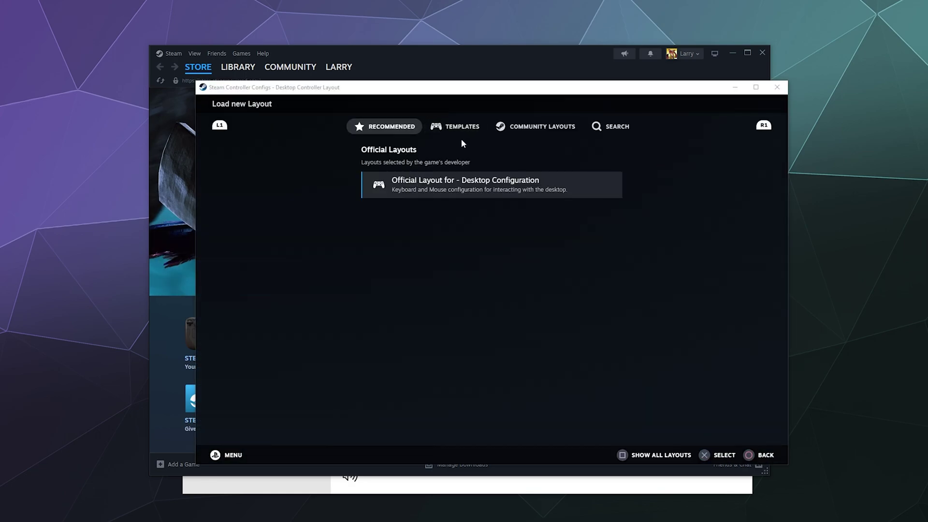
left_click(532, 130)
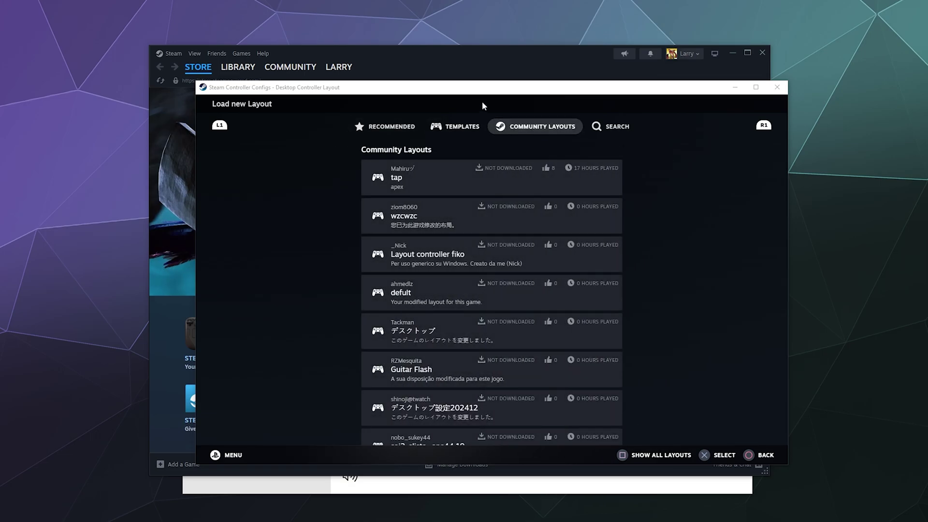
scroll(479, 166, "down", 5)
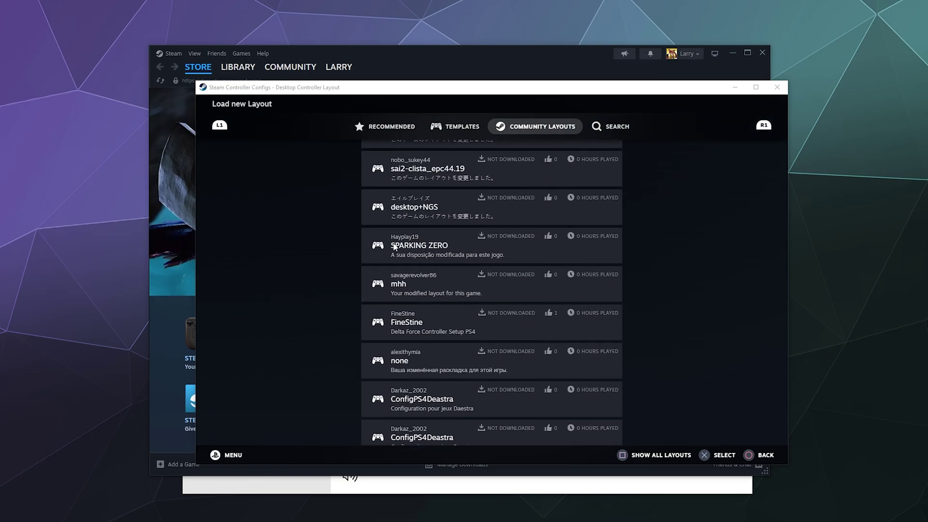
scroll(394, 247, "up", 5)
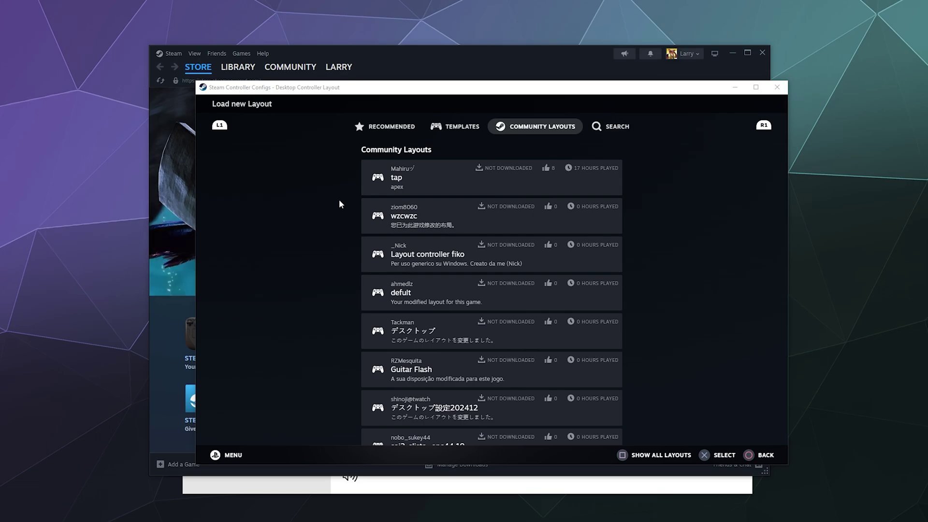
scroll(339, 200, "down", 5)
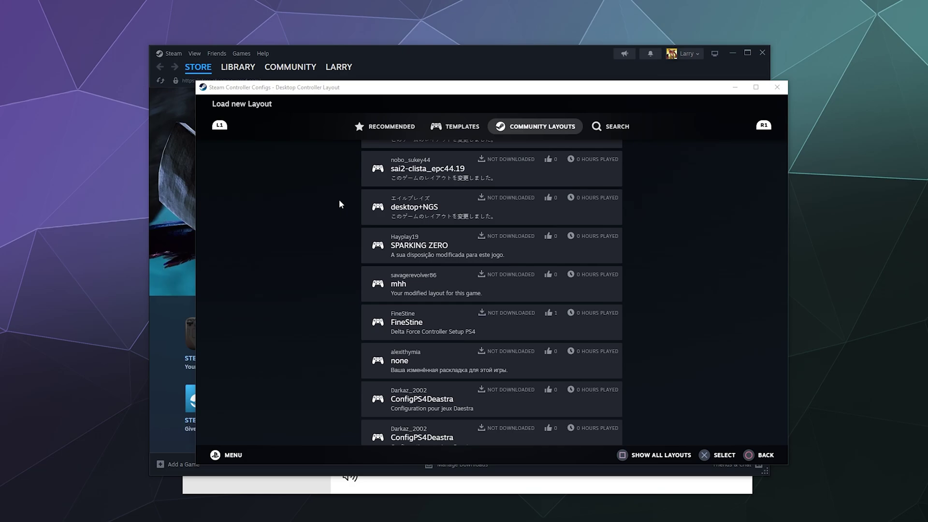
scroll(353, 225, "down", 4)
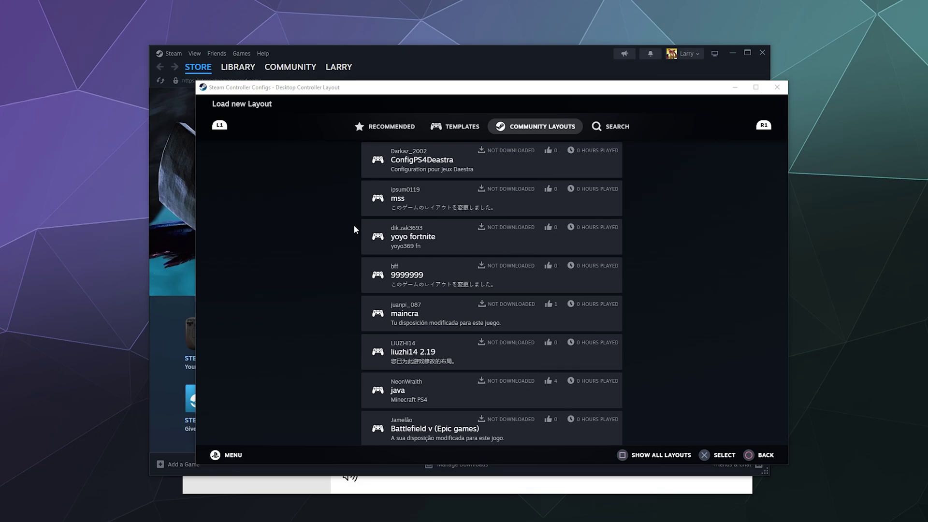
left_click(755, 454)
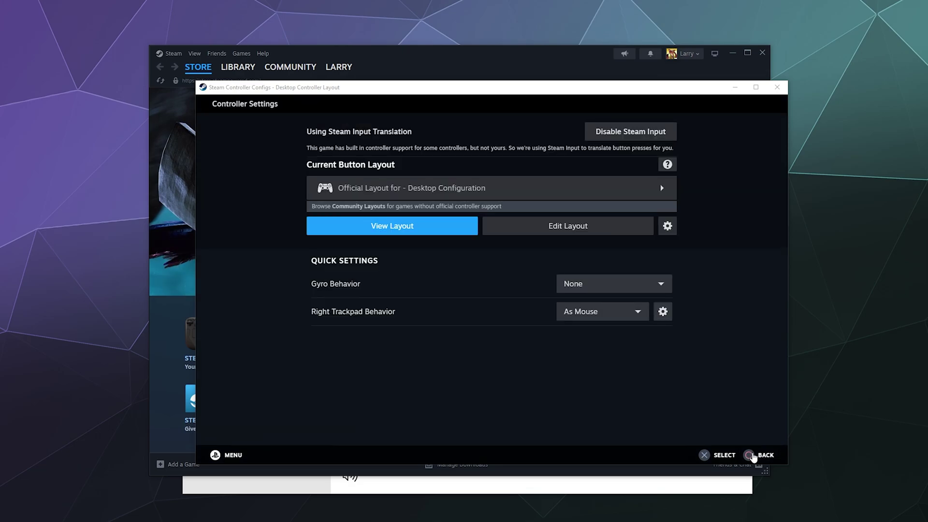
Close the Desktop Layout configuration window and confirm PlayStation Controller Support is Enabled.
left_click(776, 87)
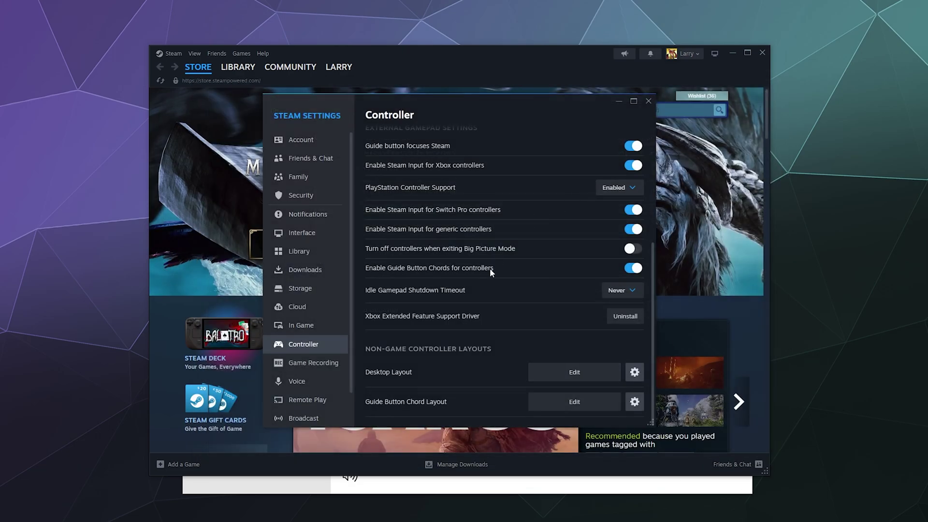
scroll(526, 293, "down", 3)
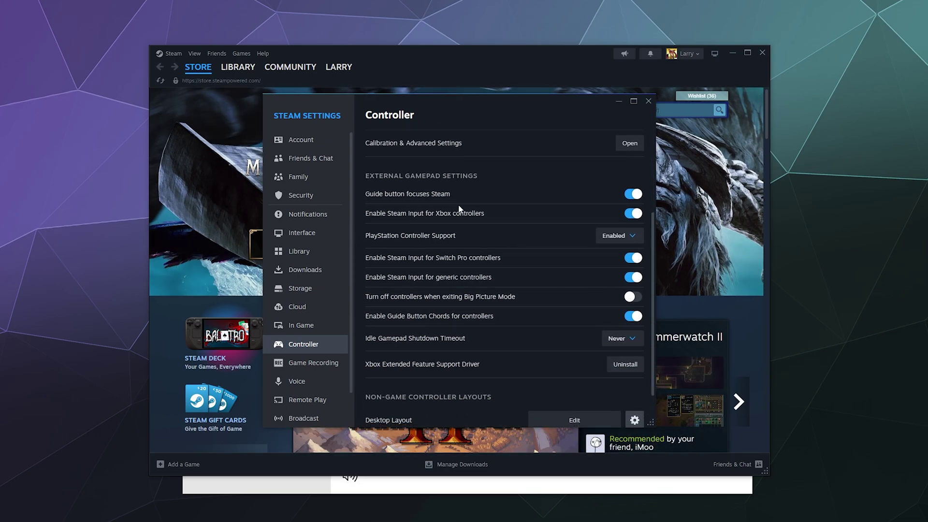
left_click(611, 235)
left_click(588, 231)
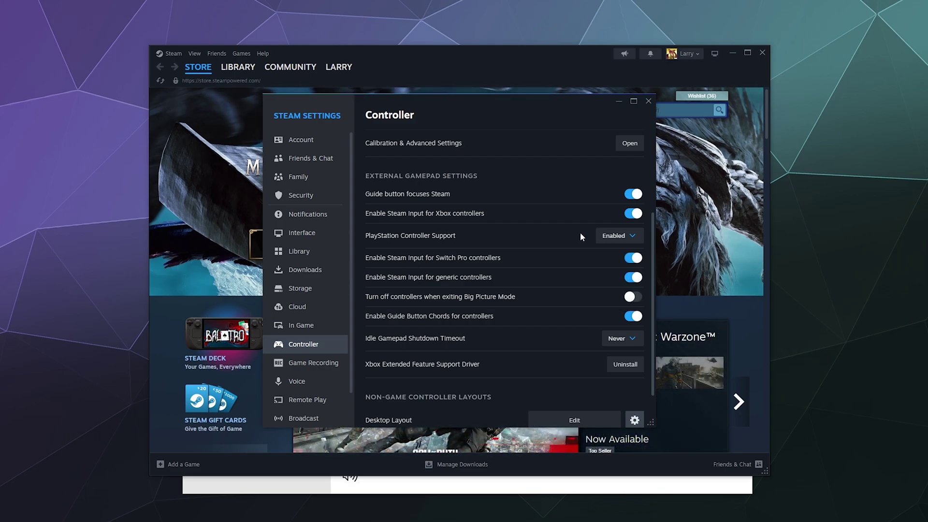
Briefly switch PlayStation support to 'Enabled in Games w/o Support', then restore Enabled.
left_click(621, 235)
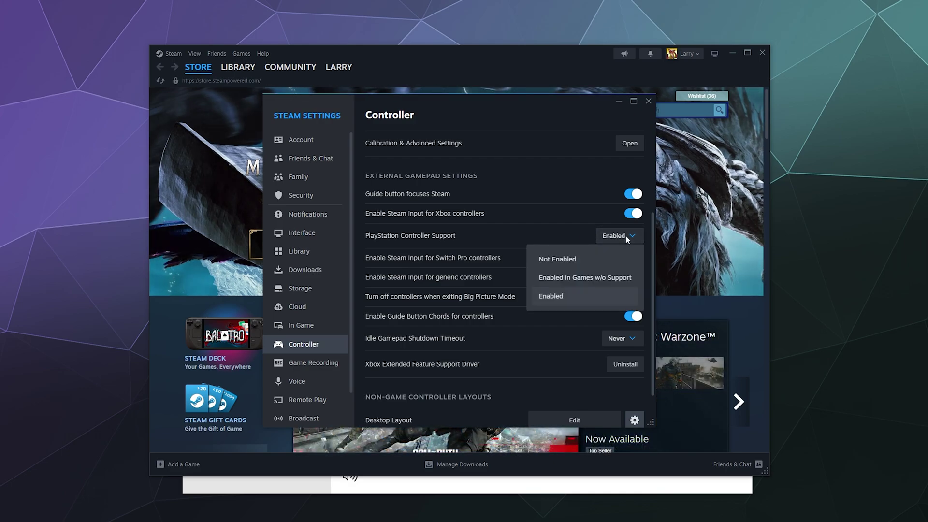
left_click(580, 278)
left_click(566, 237)
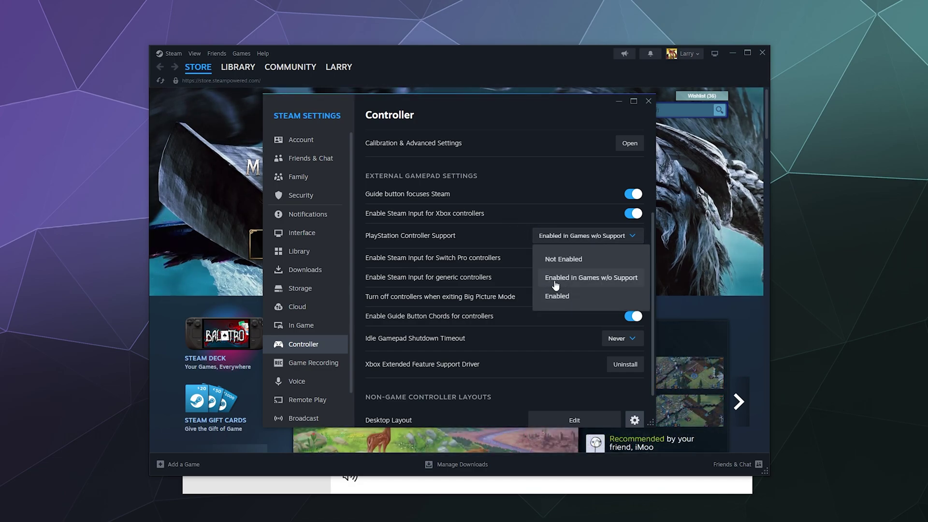
left_click(578, 279)
left_click(561, 236)
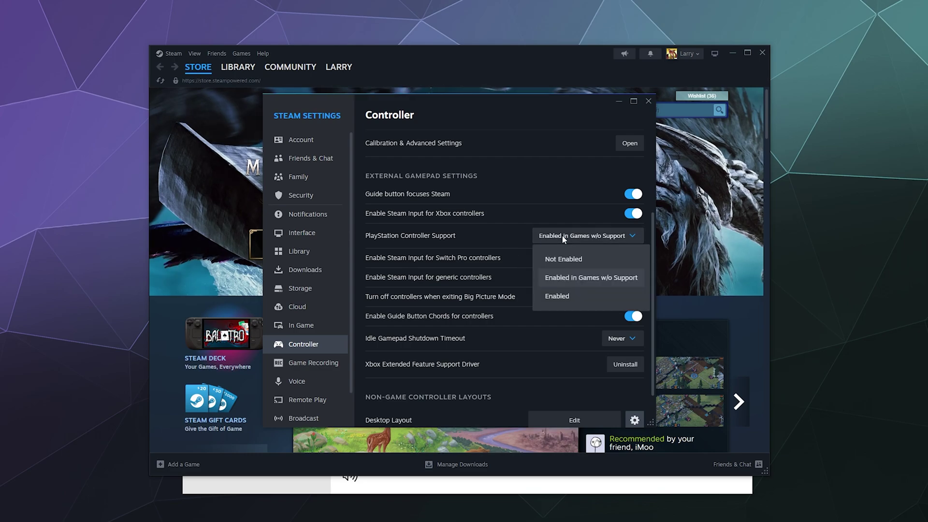
left_click(554, 296)
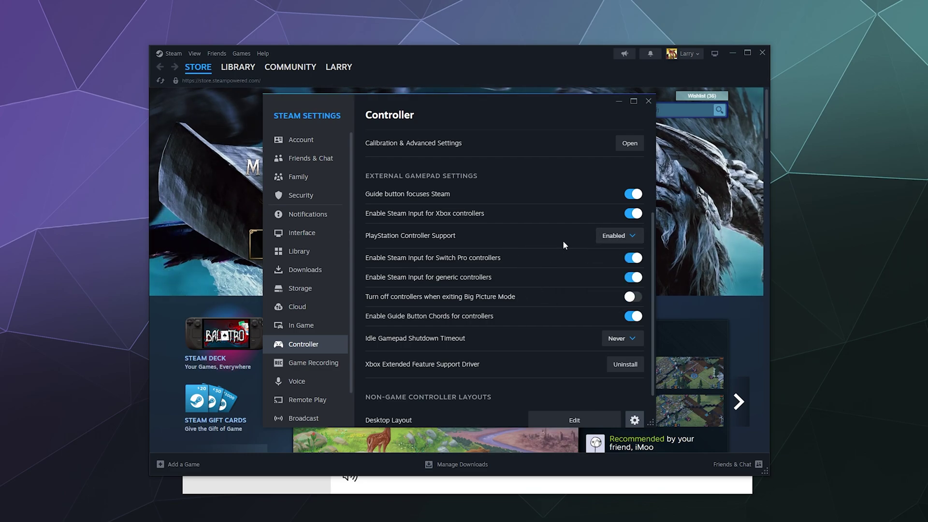